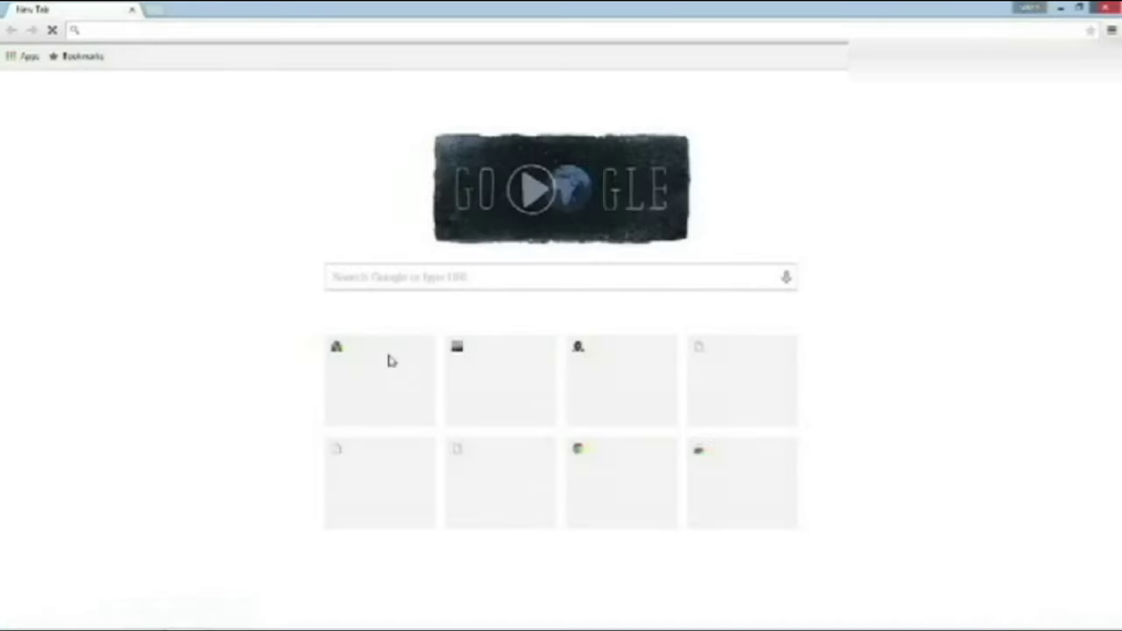
Run a Google search for 'dstv' from the new tab
left_click(412, 273)
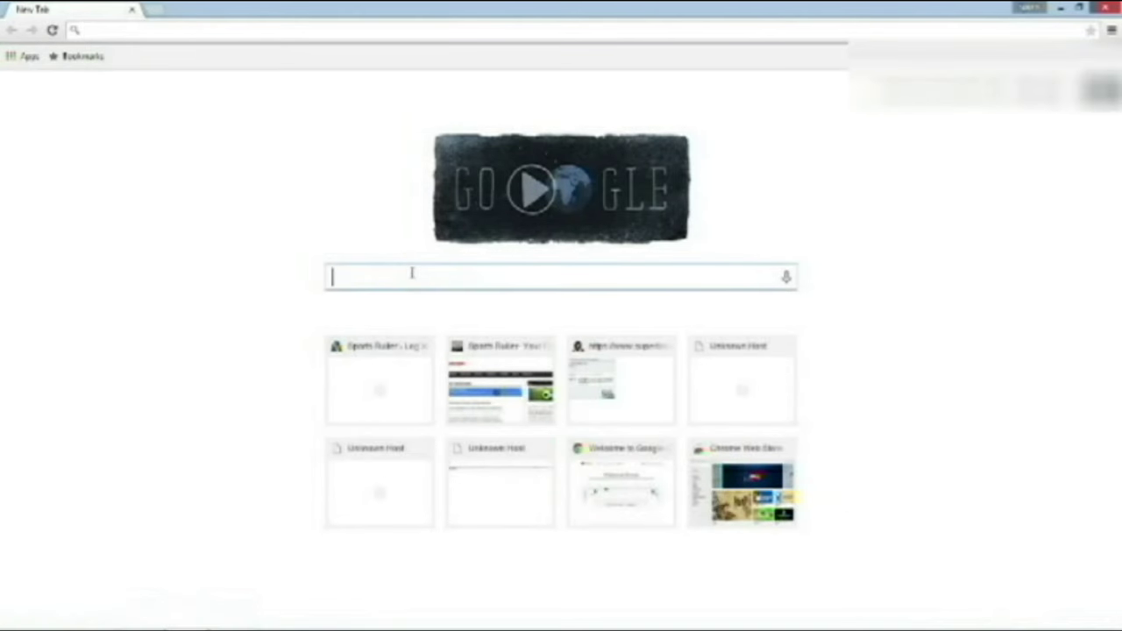
type("dstv")
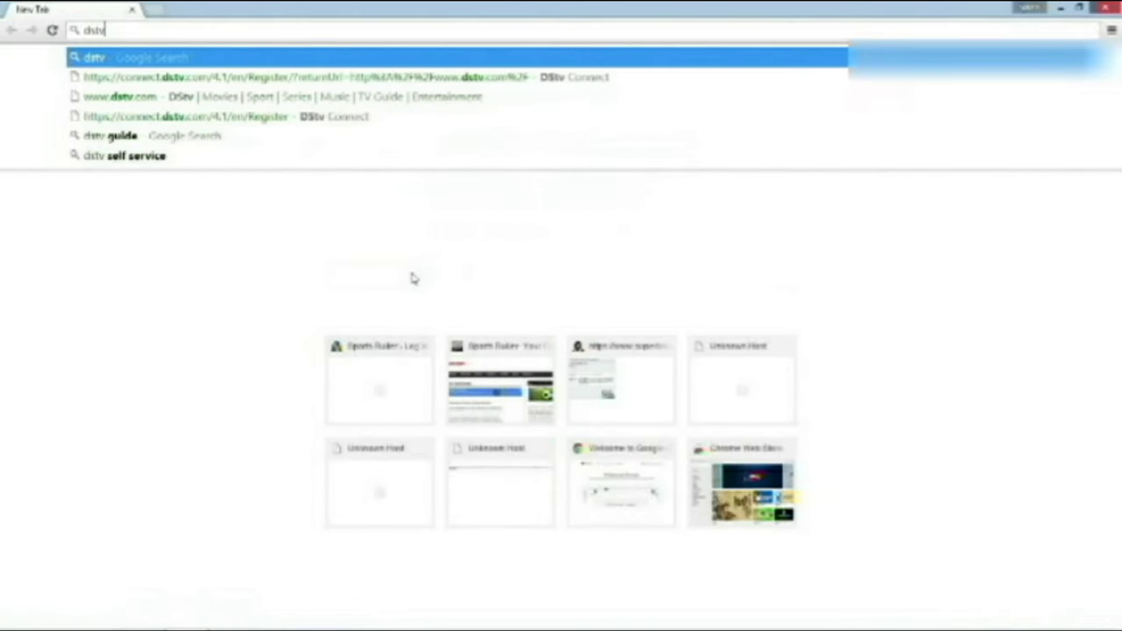
key("Return")
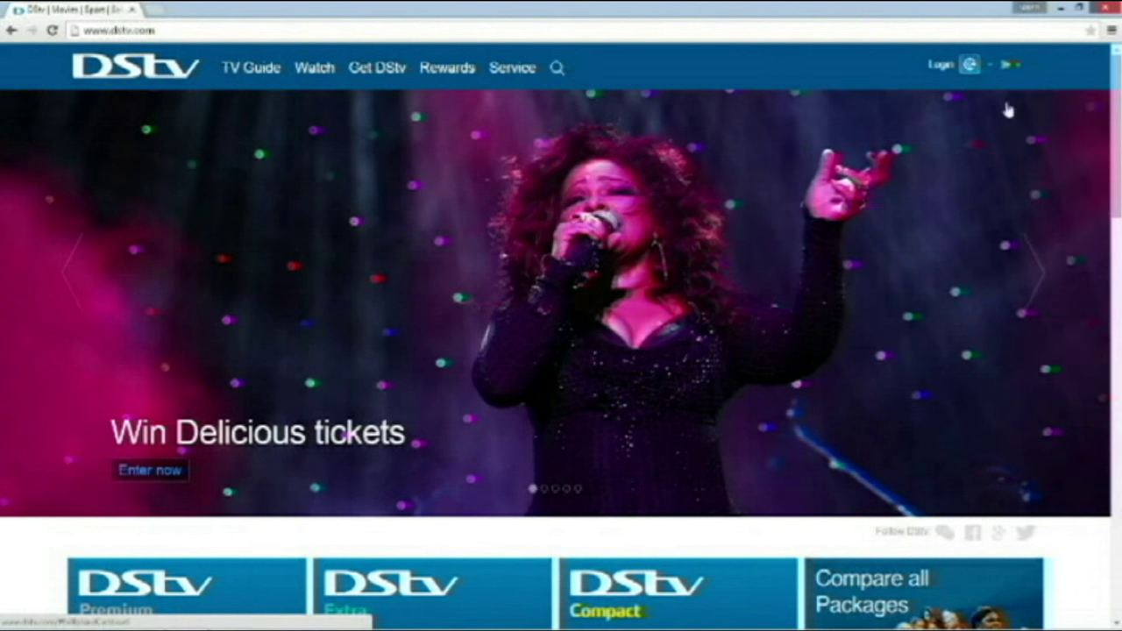
Browse the DStv country list, close it, and bring up the Connect login options
left_click(1017, 68)
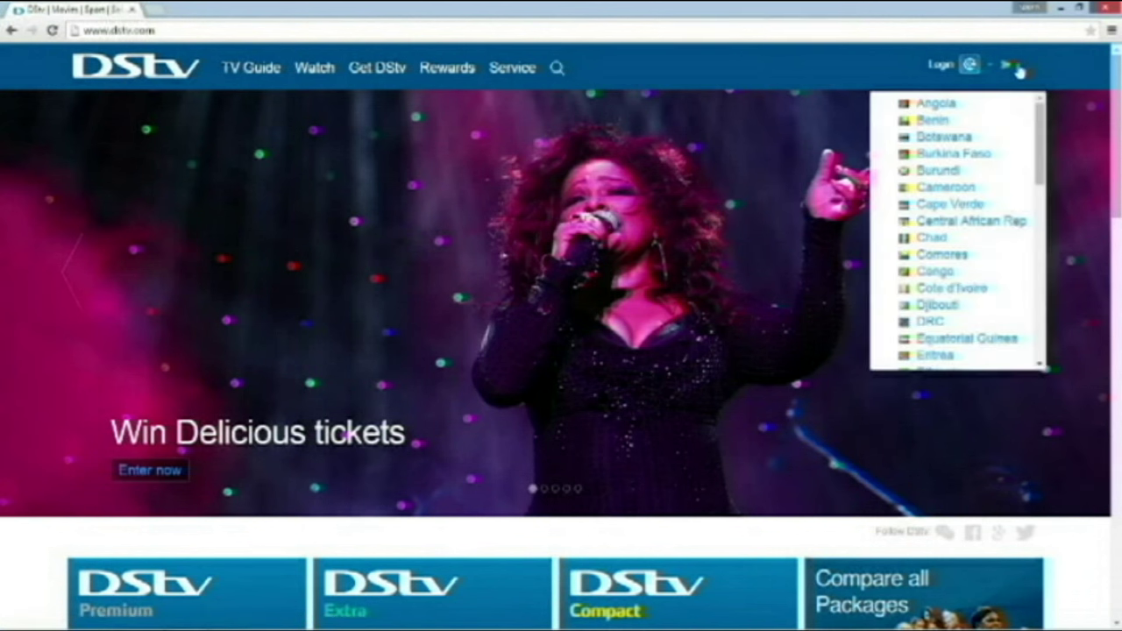
scroll(1041, 185, "down", 3)
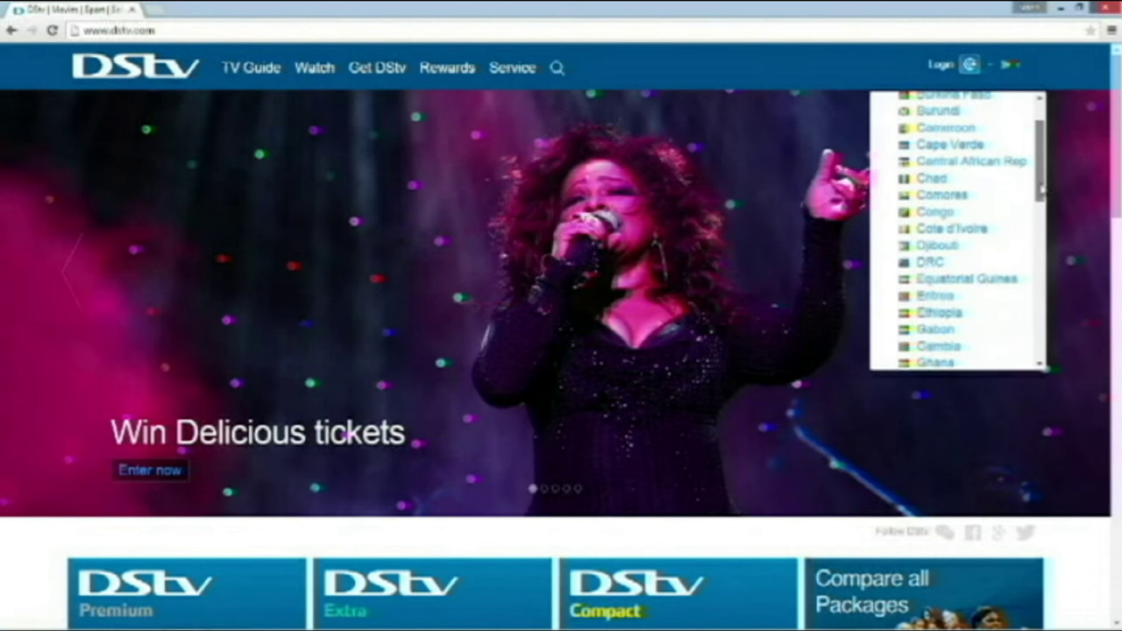
left_click_drag(1041, 186, 1046, 351)
left_click(745, 64)
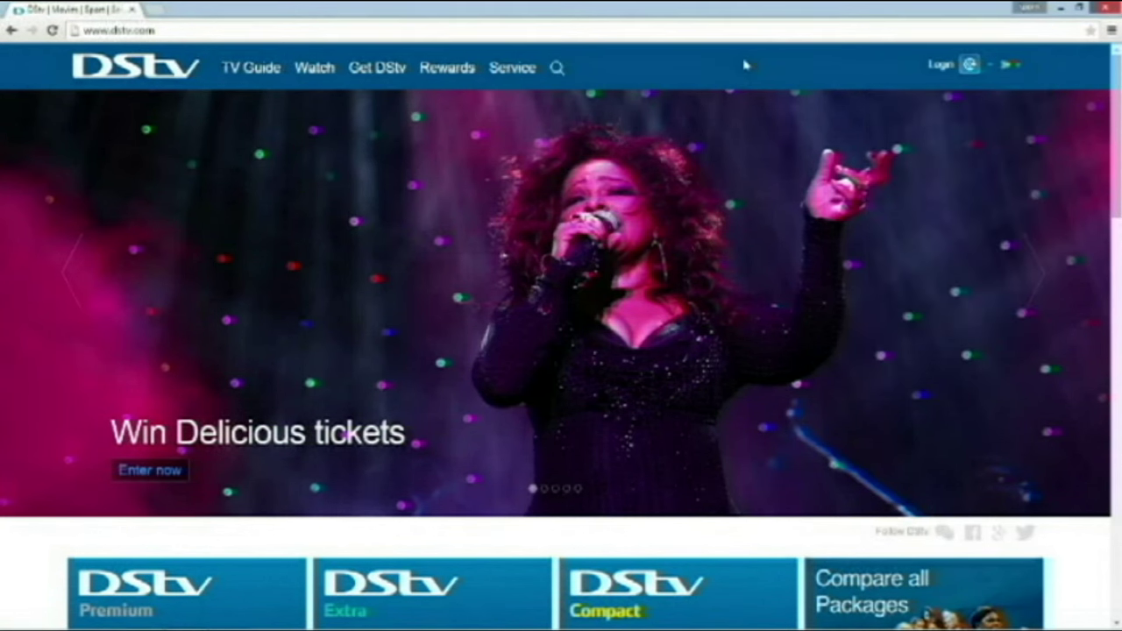
left_click(969, 68)
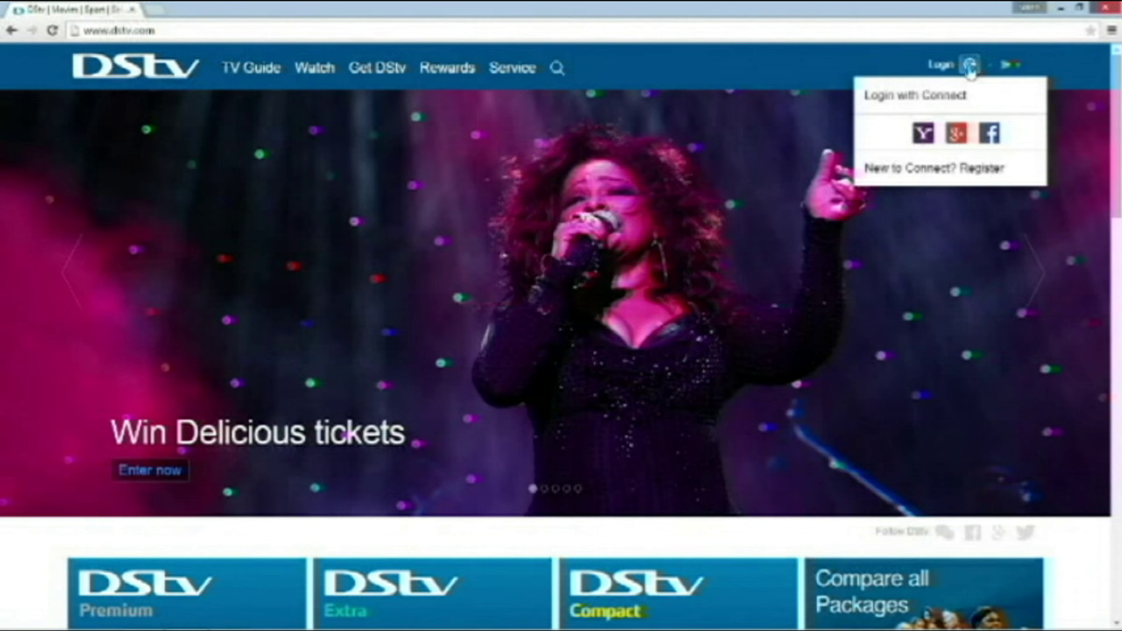
Open Connect registration and choose registering with an email address
left_click(962, 169)
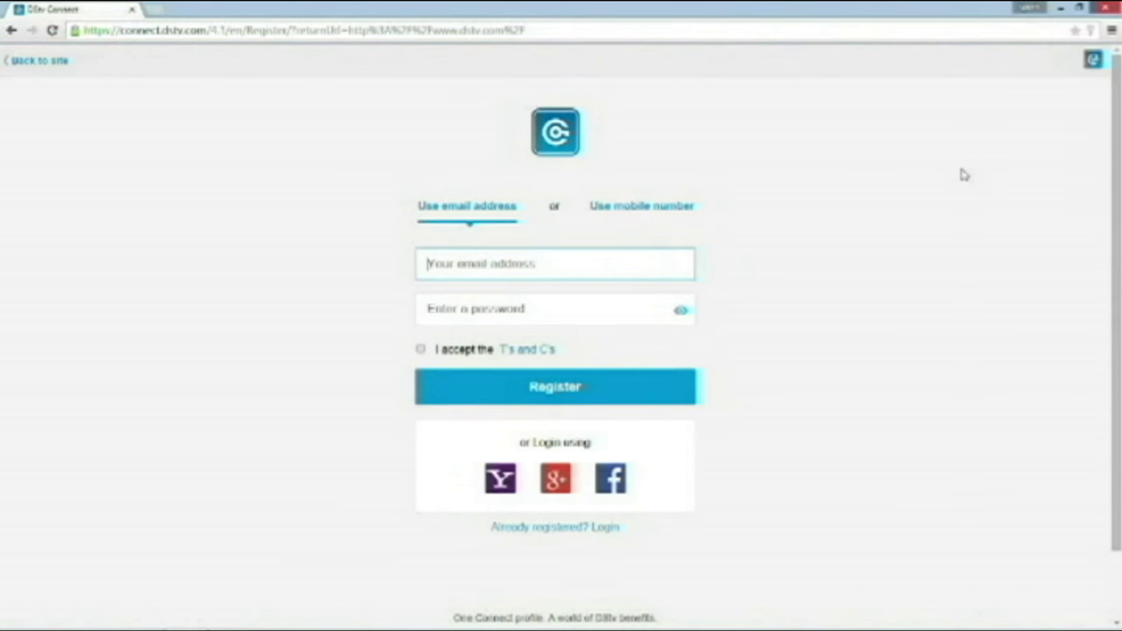
left_click(684, 218)
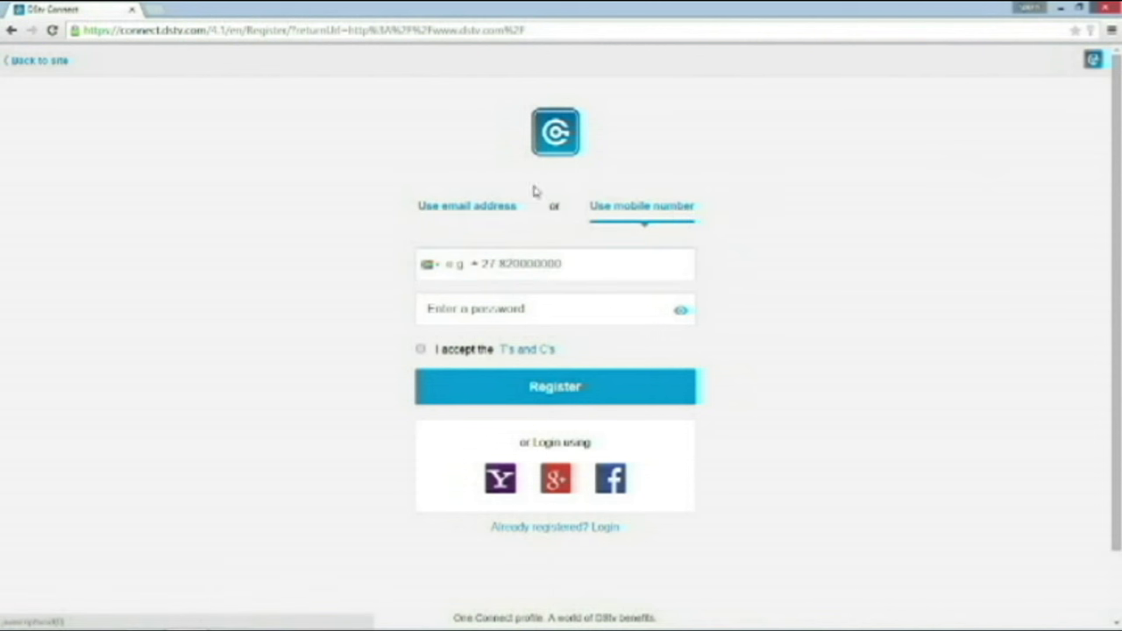
left_click(492, 211)
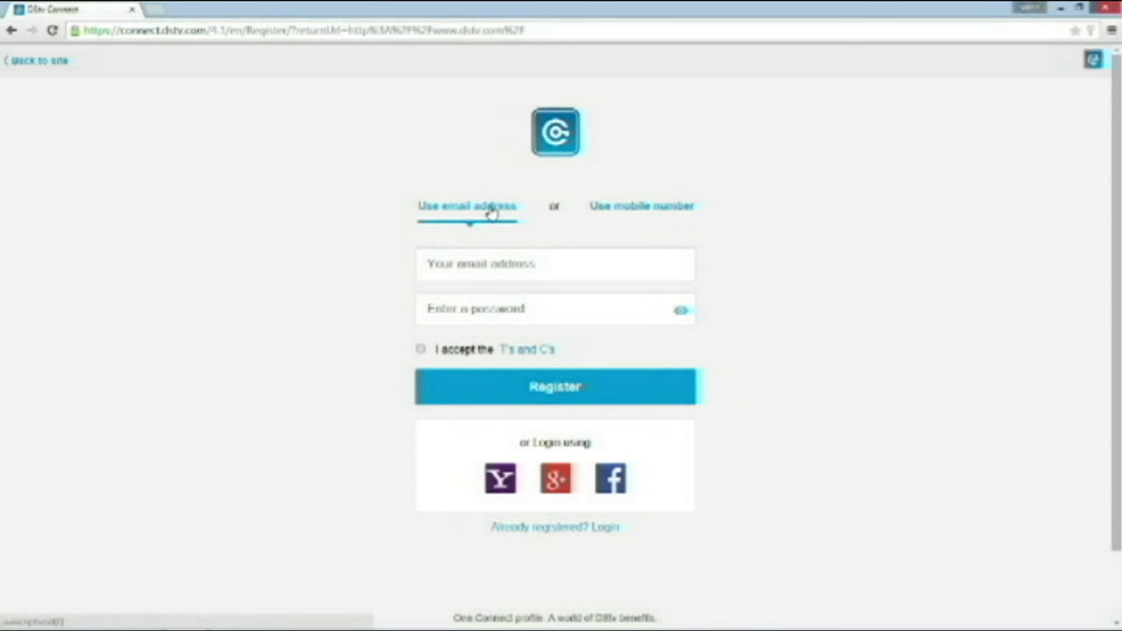
Register with the suggested email address and a password, accepting the T's and C's
left_click(487, 263)
type("te")
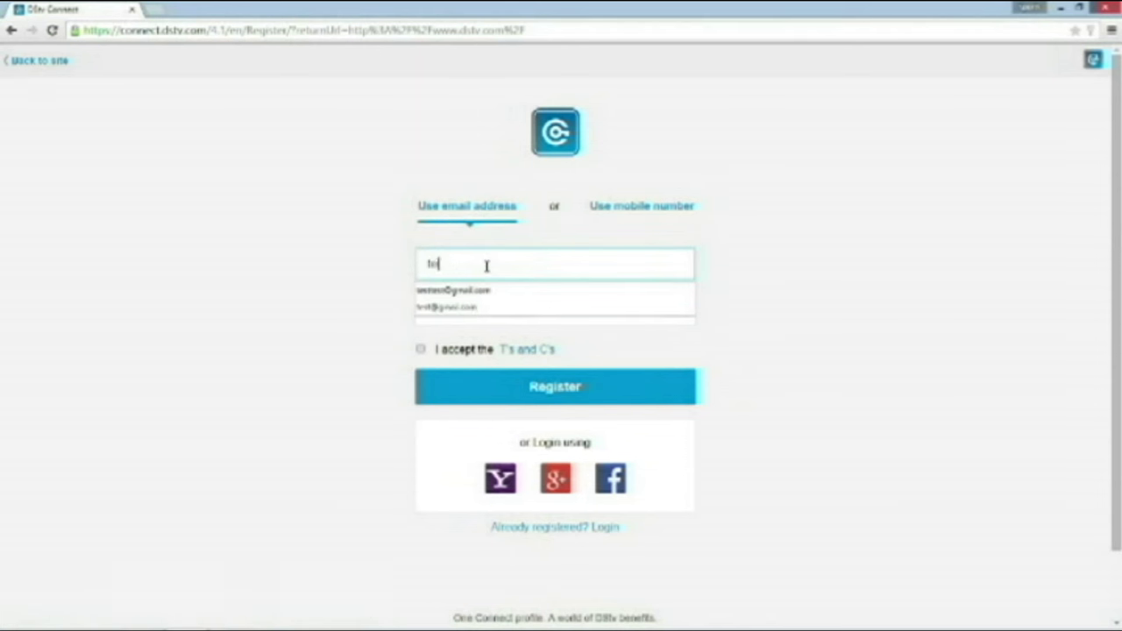
type("st")
key("Down")
key("Tab")
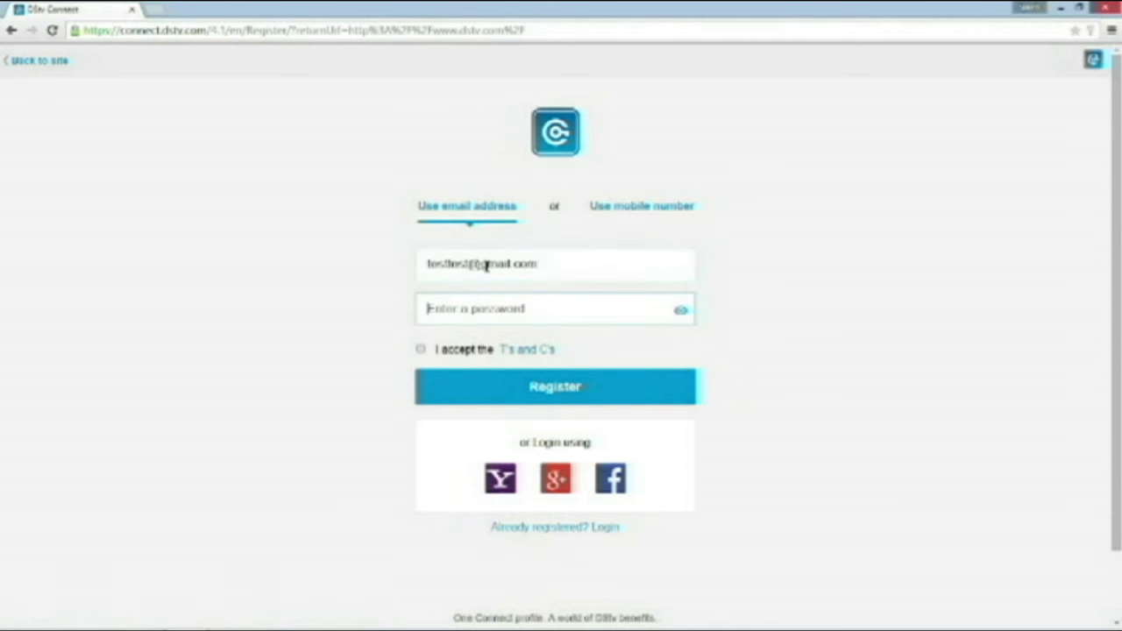
type("test")
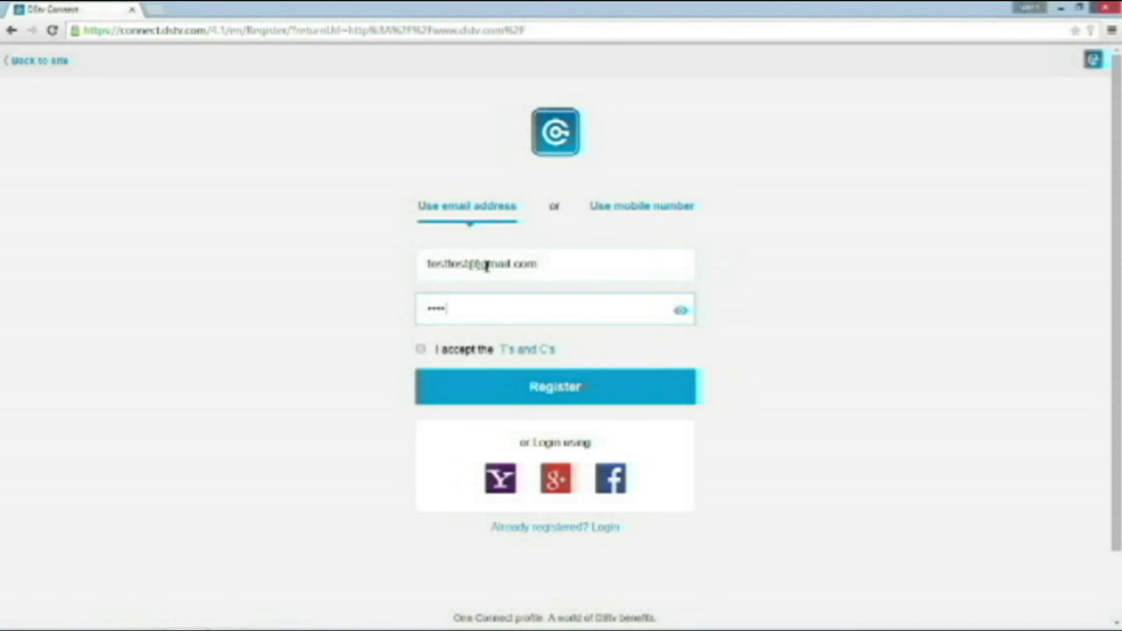
type("test1234")
left_click(421, 350)
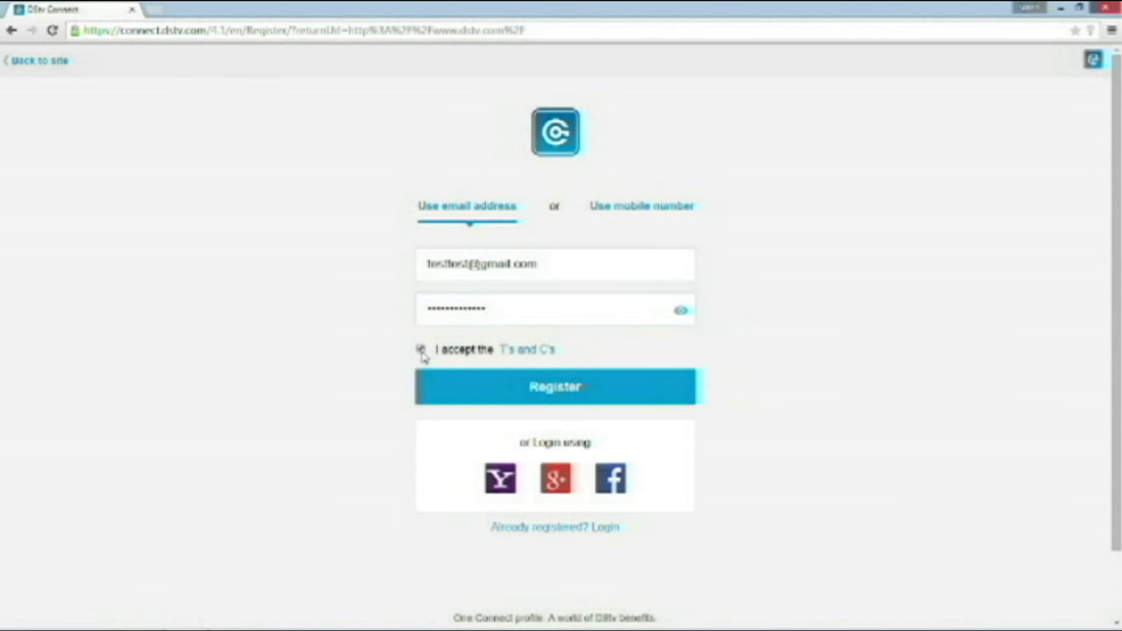
left_click(450, 394)
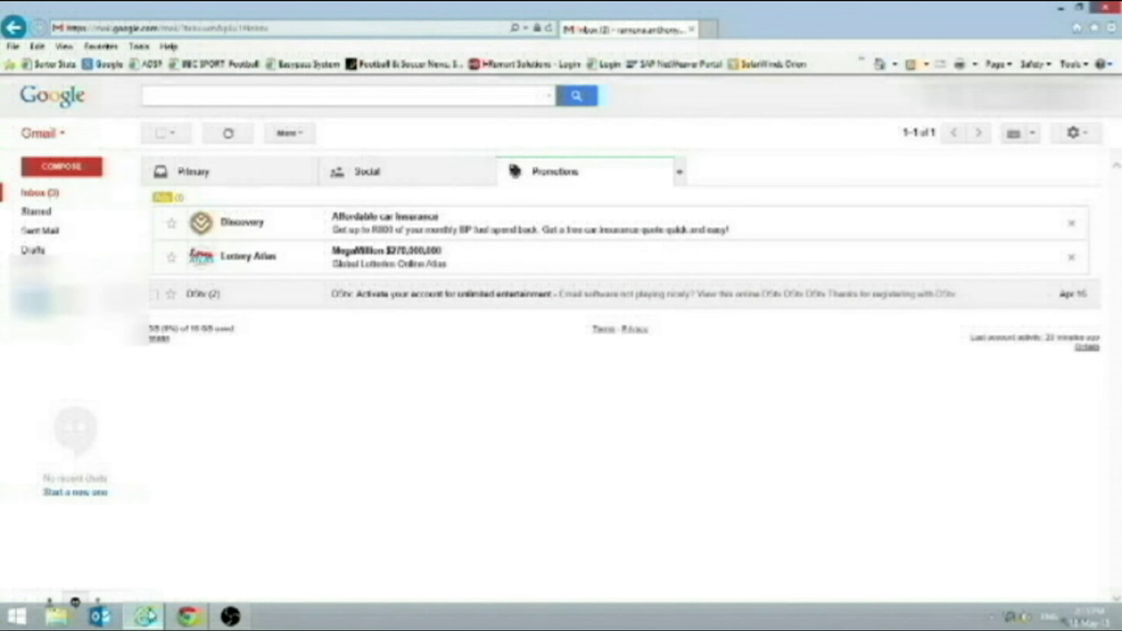
Open DStv's activation email in Gmail and scroll to the VERIFY NOW button
left_click(407, 297)
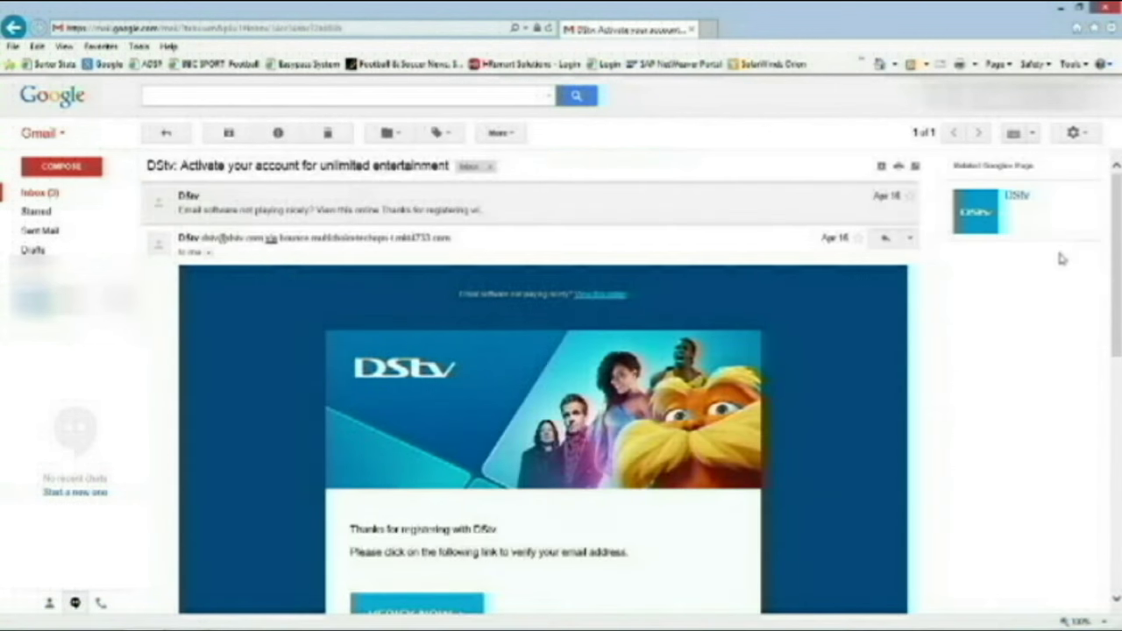
left_click_drag(1117, 254, 1117, 314)
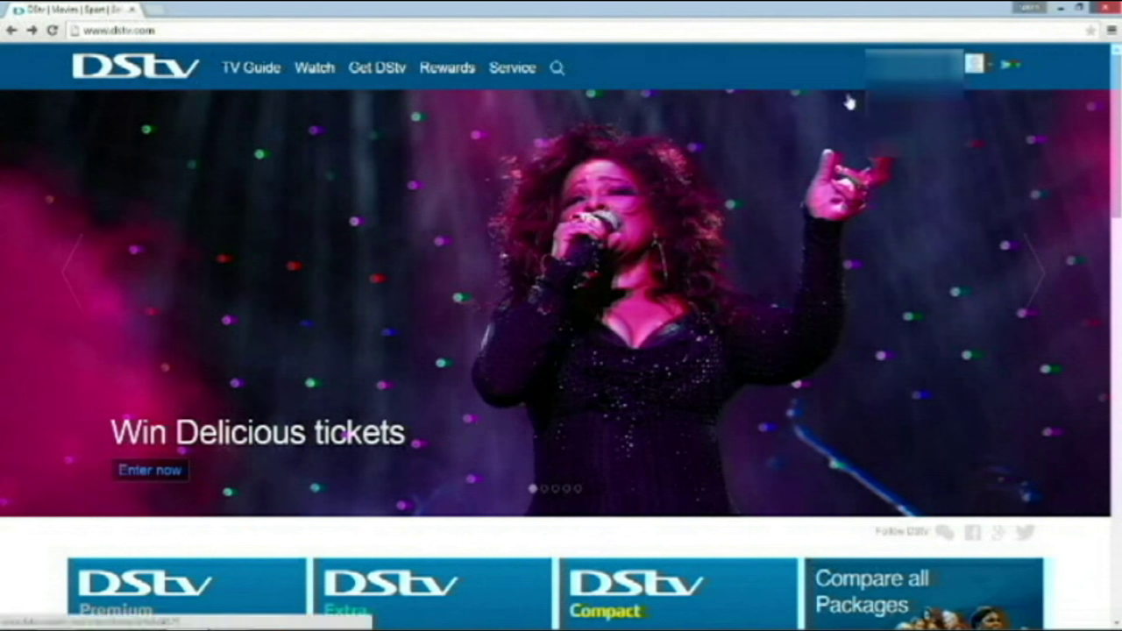
Choose DStv Subscriptions from the account-name menu
left_click(911, 64)
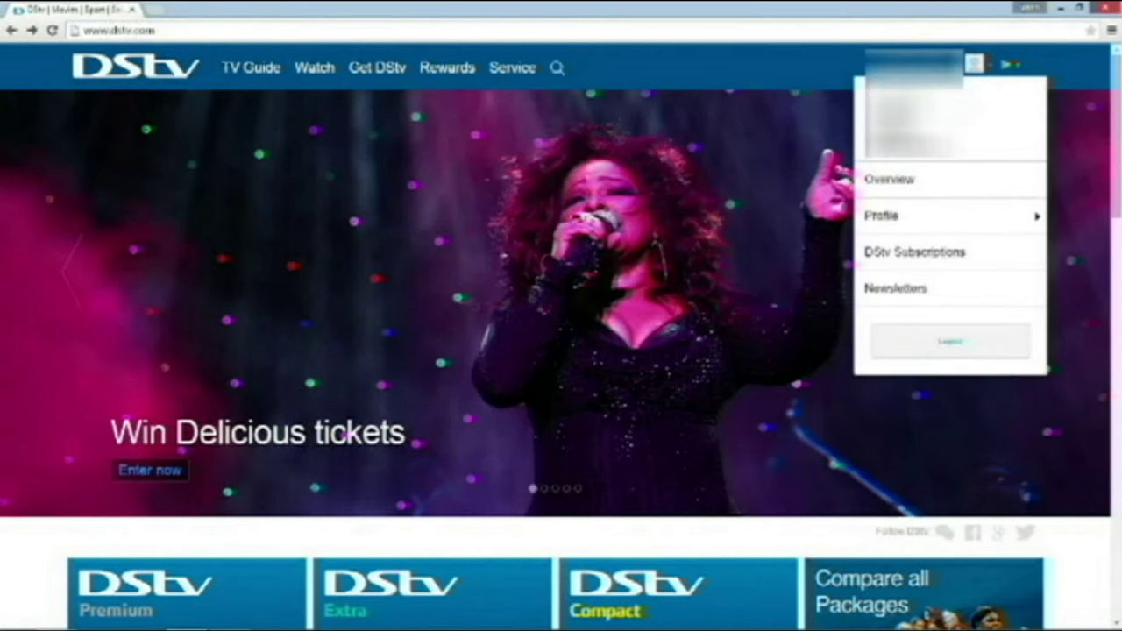
left_click(915, 252)
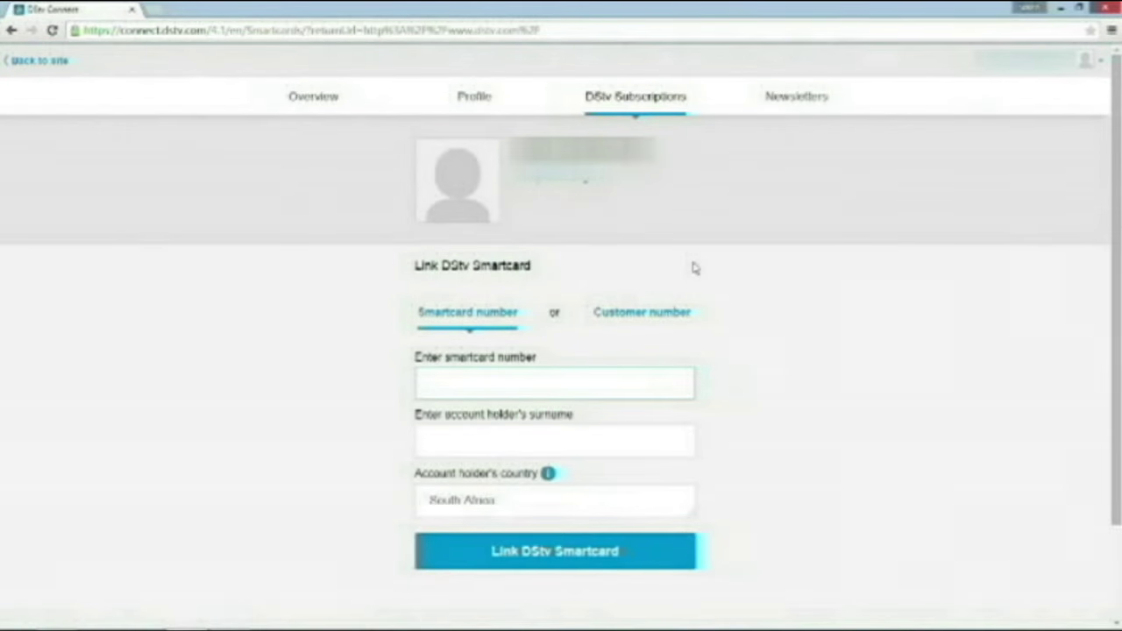
Choose linking by smartcard number and fill in the smartcard number and surname fields
left_click(660, 312)
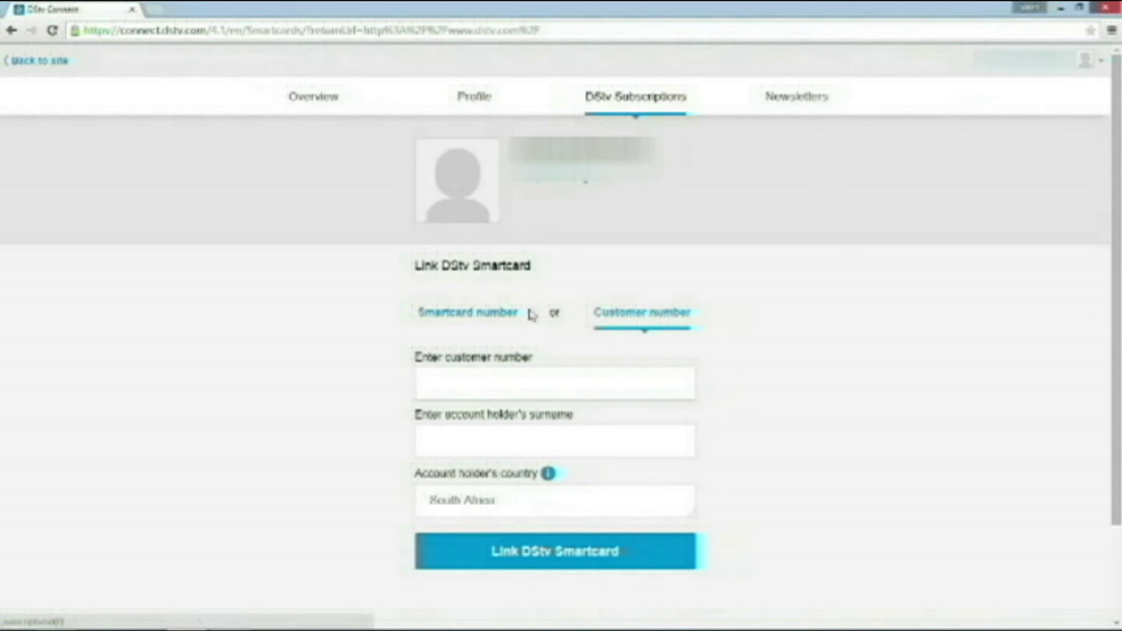
left_click(500, 317)
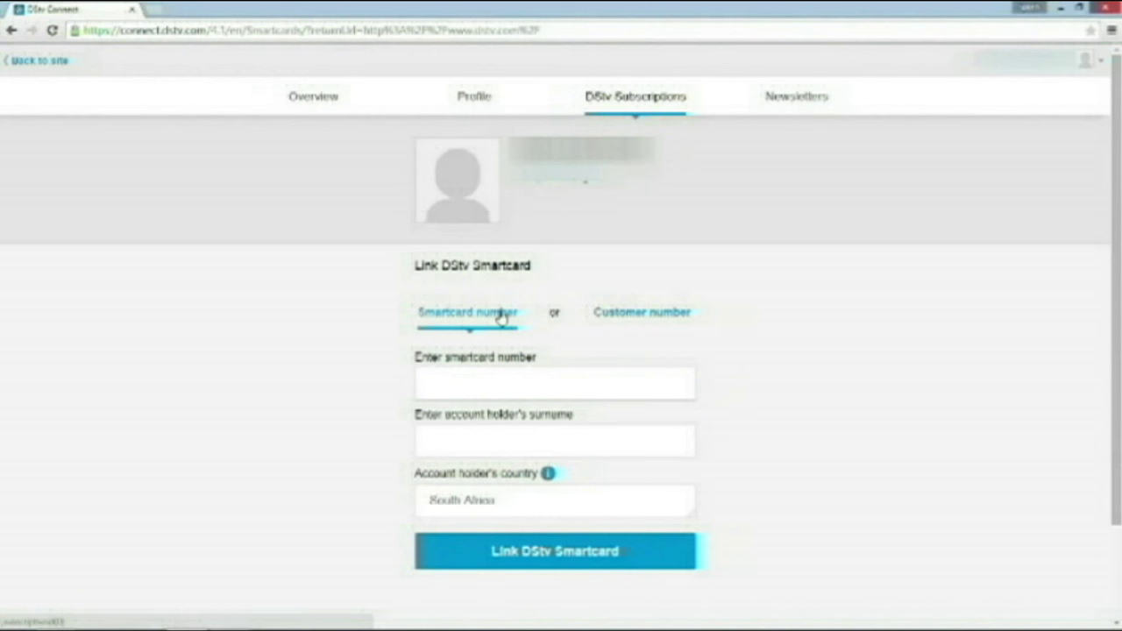
left_click(497, 374)
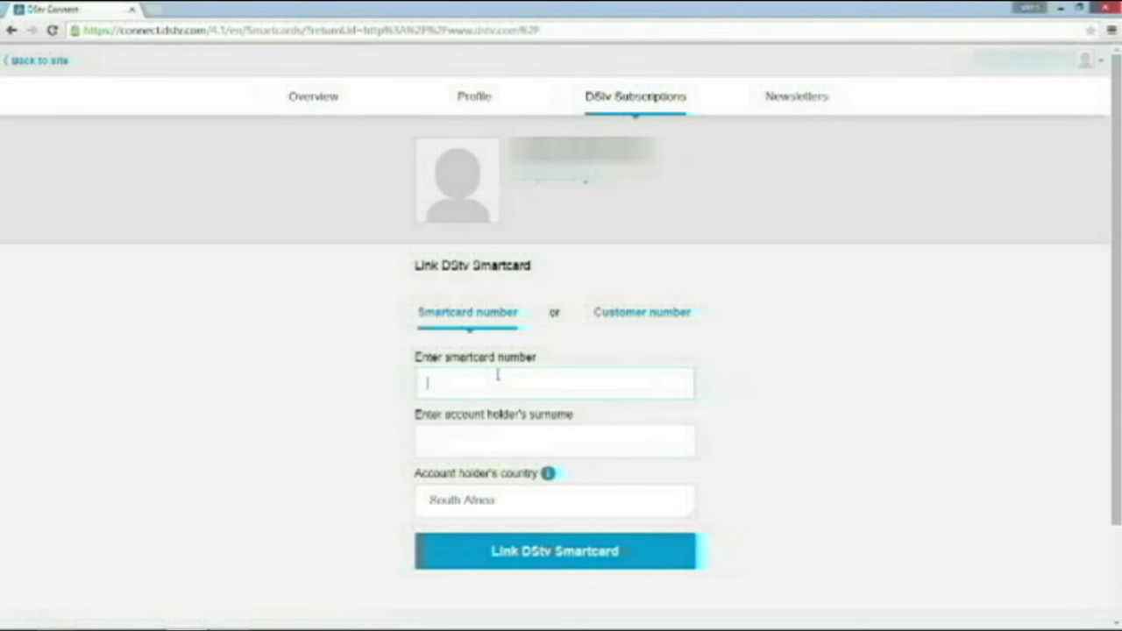
left_click(485, 447)
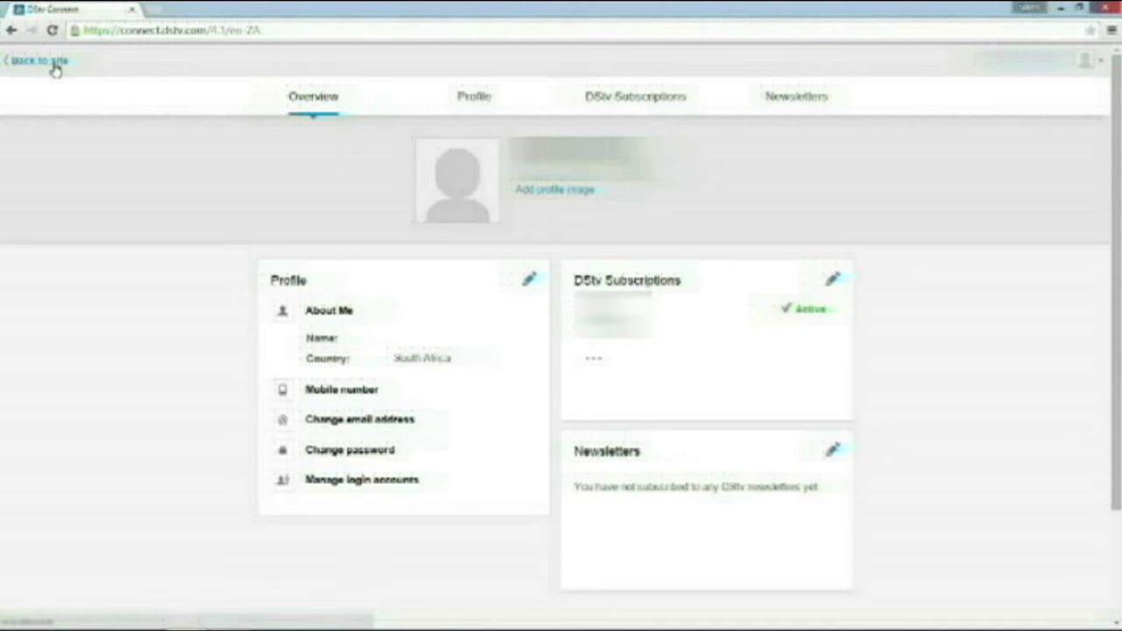
Return to DStv Now, browse the Live TV guide, and start Monsters University live
left_click(52, 63)
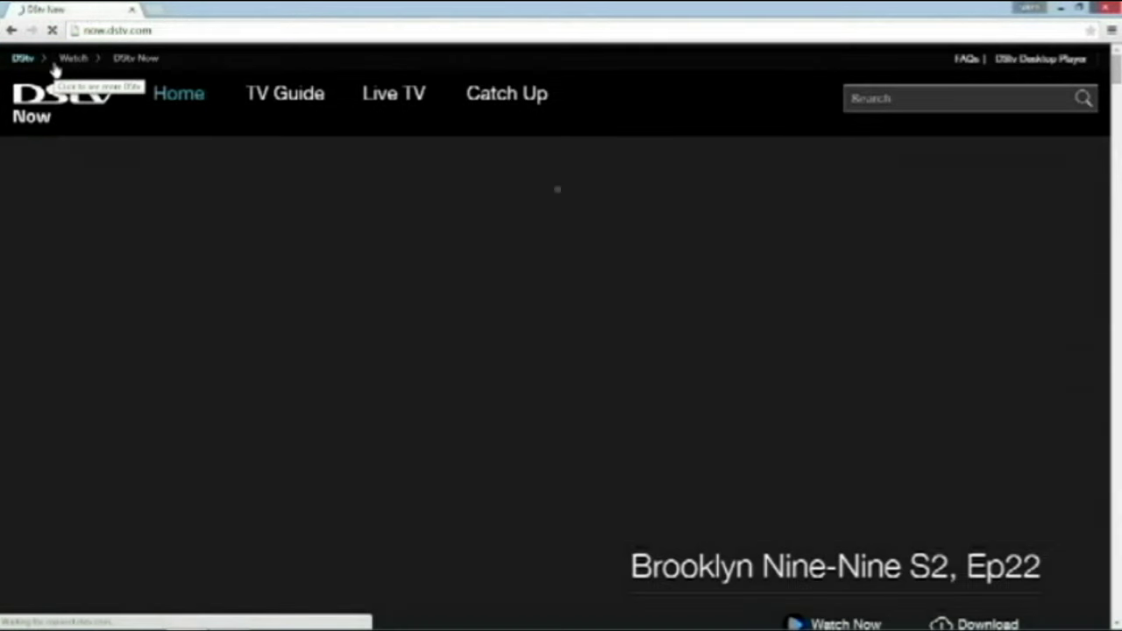
left_click(386, 100)
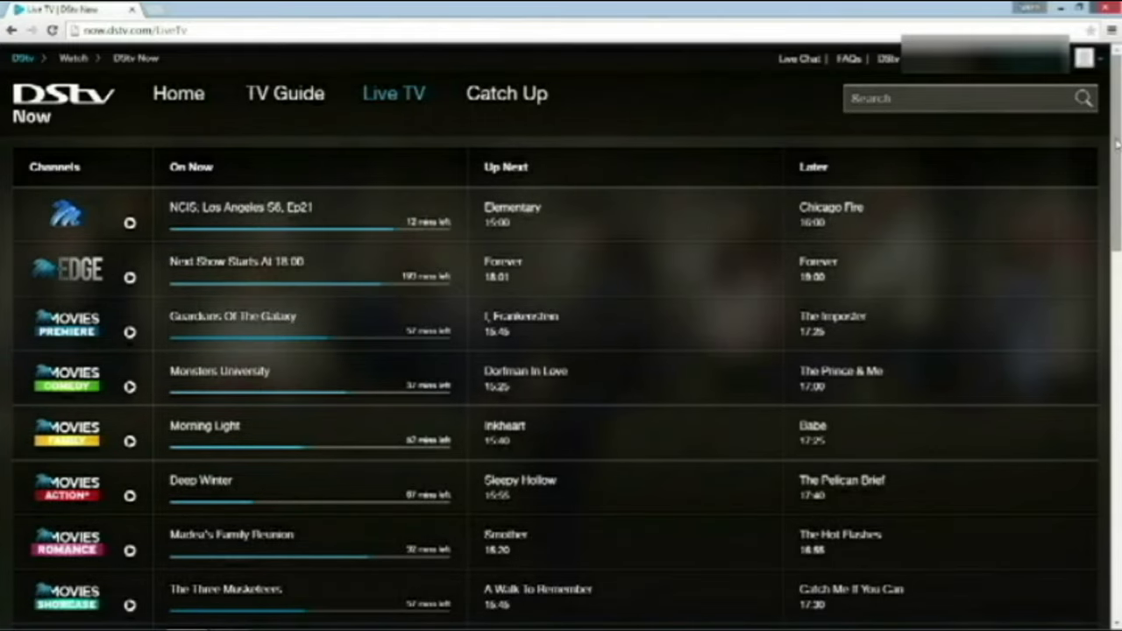
scroll(1116, 187, "down", 2)
left_click_drag(1116, 187, 1103, 131)
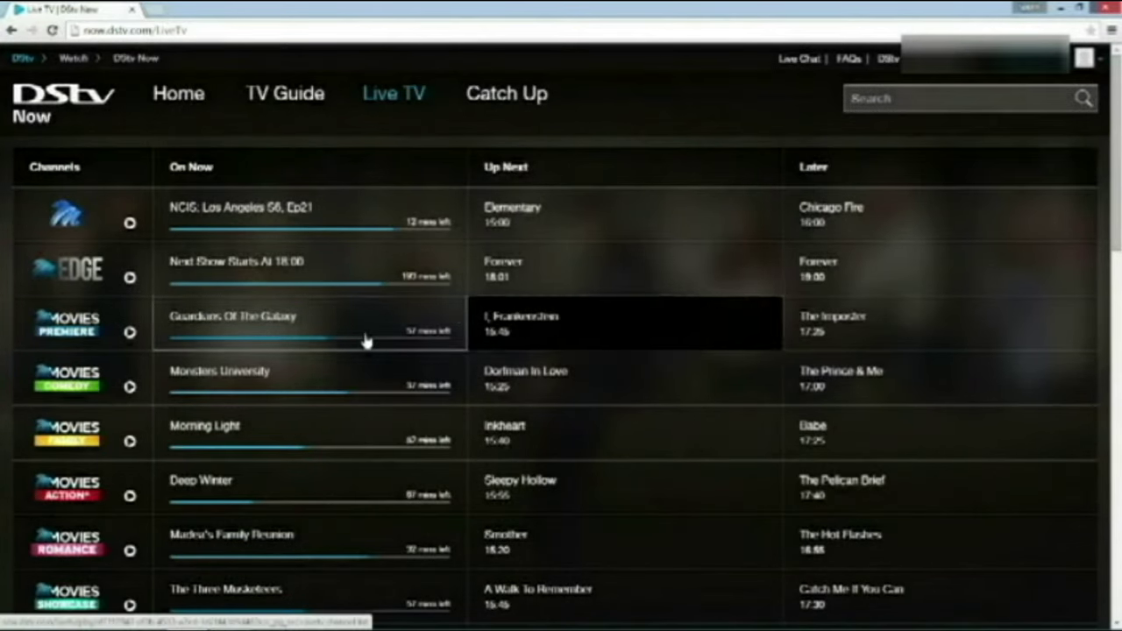
left_click(278, 376)
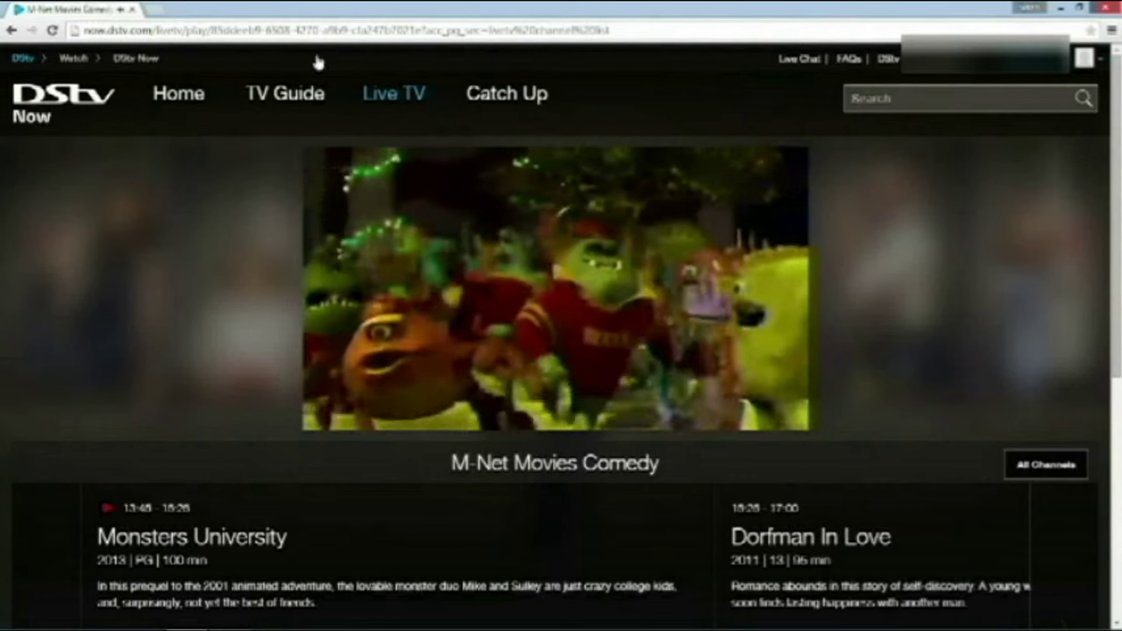
Back in the Live TV guide, play FAPL TV - Football Today on SuperSport 3
left_click(370, 93)
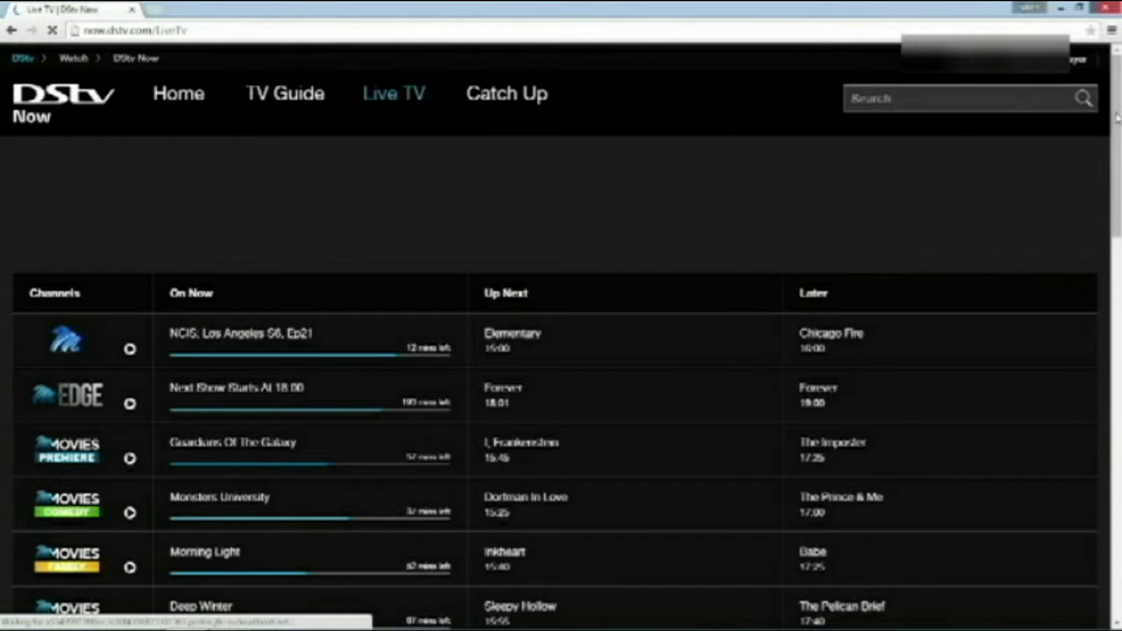
left_click_drag(1118, 179, 1117, 339)
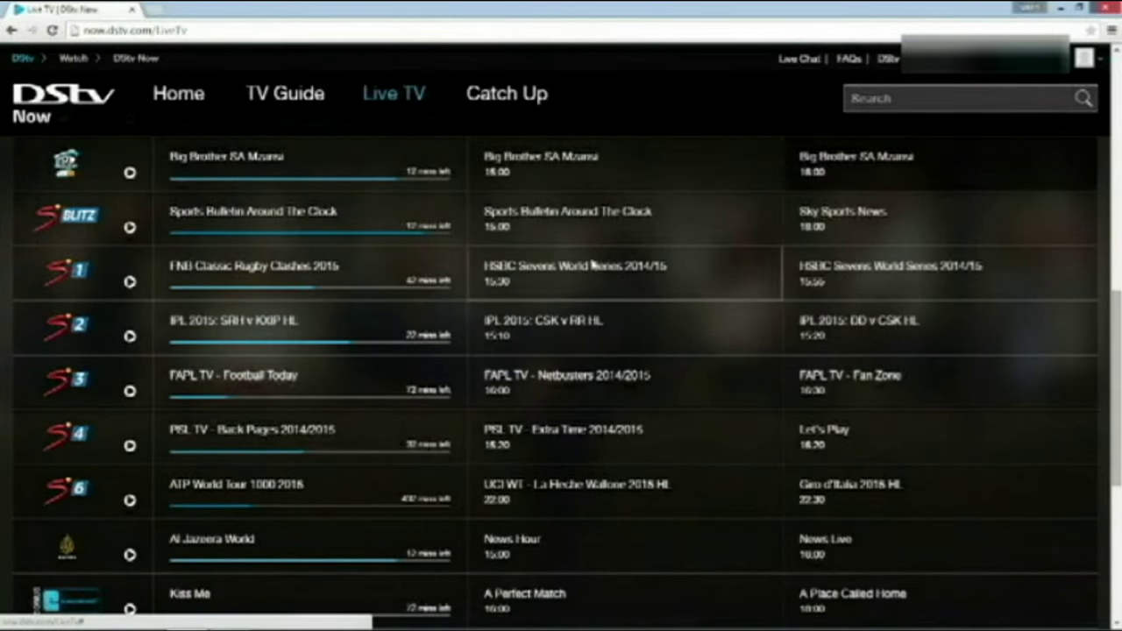
left_click(357, 389)
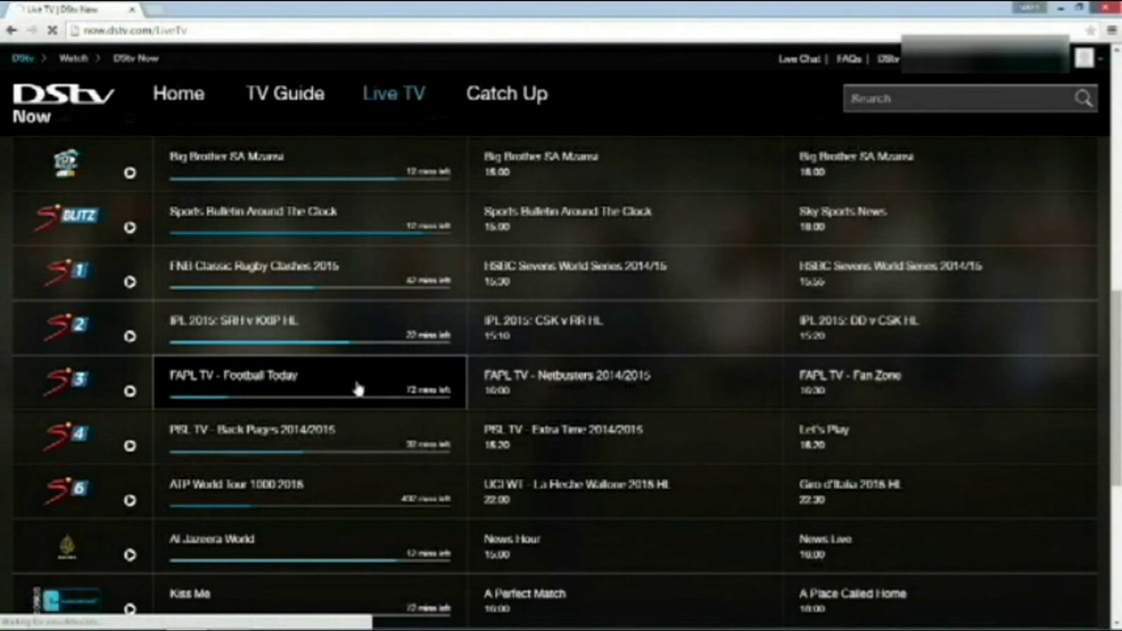